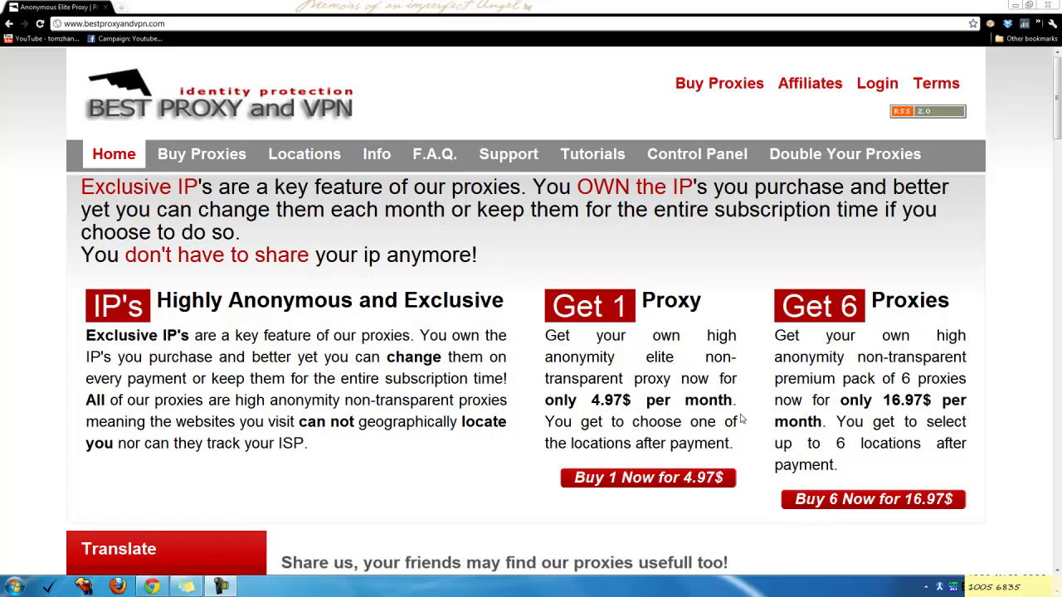
Bring Firefox to the front and dismiss its main browser menu
scroll(299, 390, down, 3)
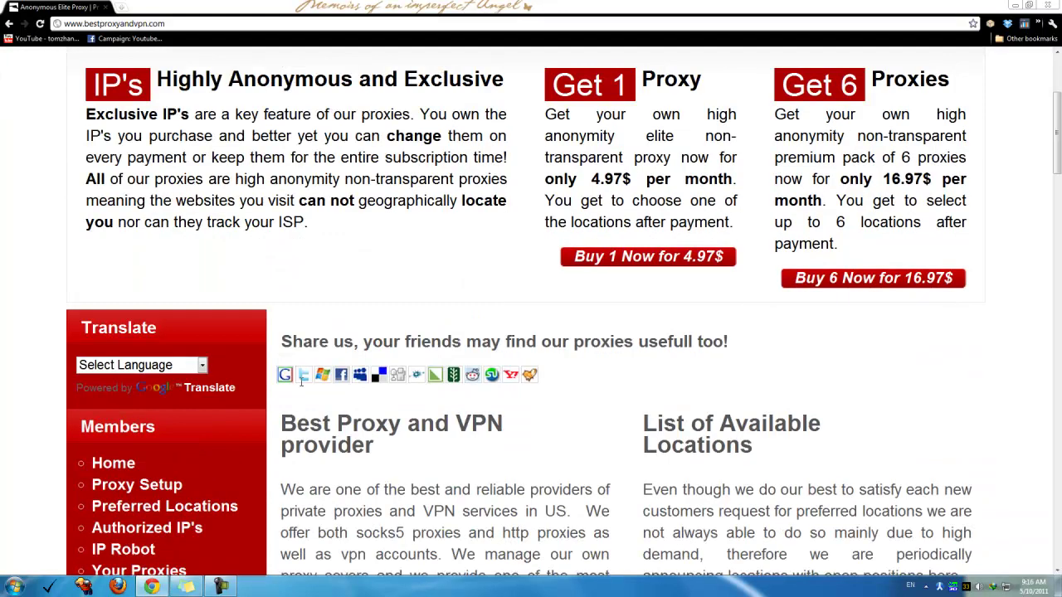
scroll(373, 453, up, 3)
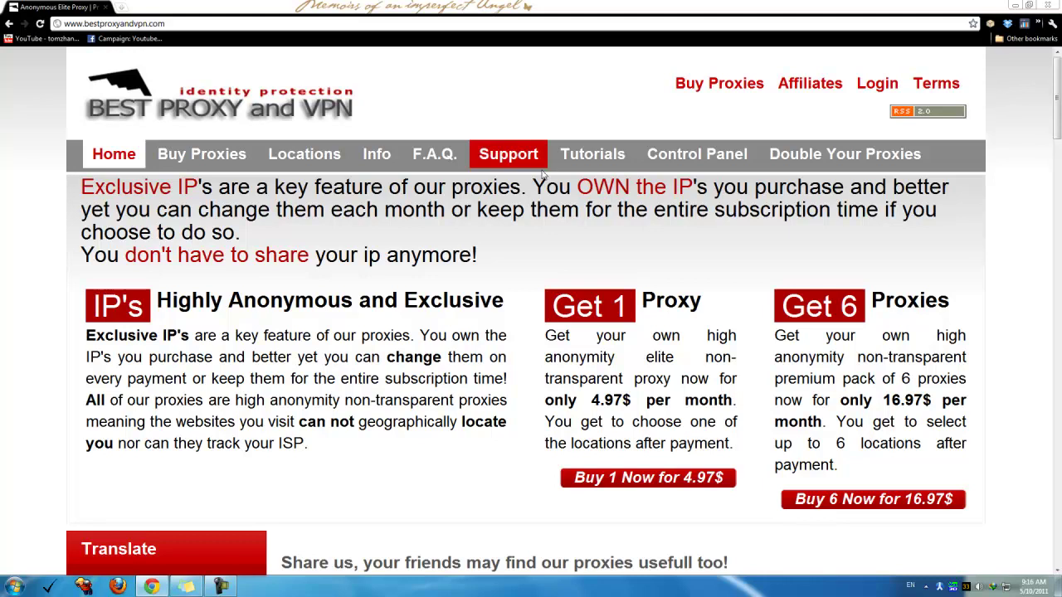
click(118, 588)
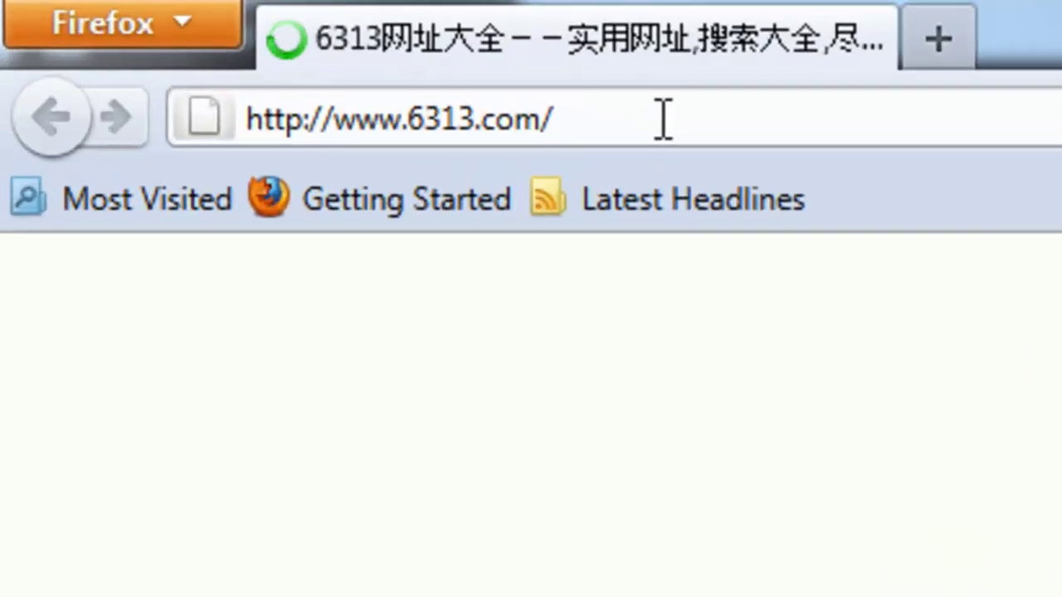
click(199, 35)
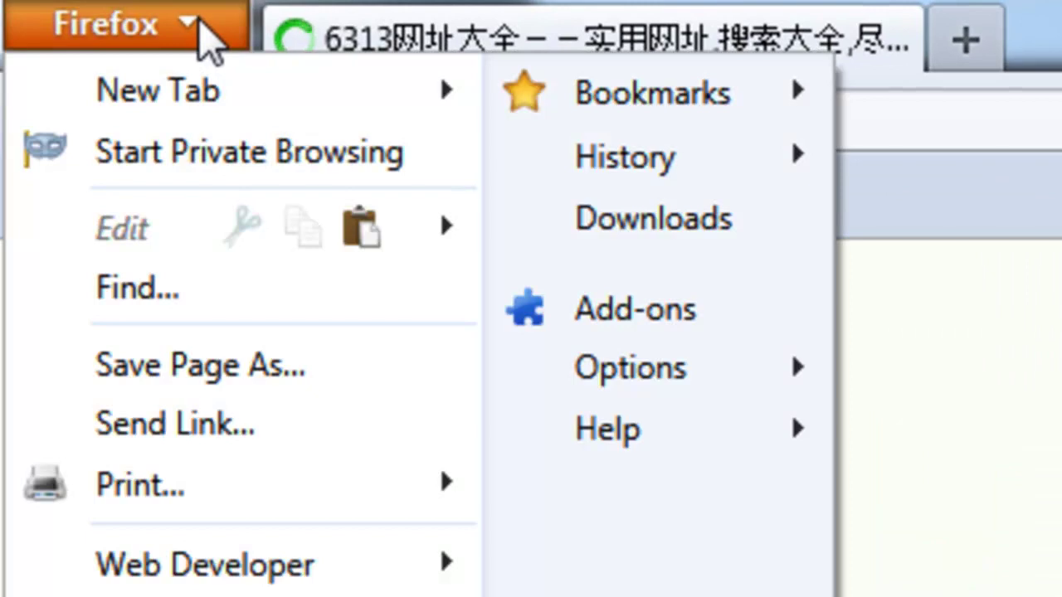
click(204, 38)
click(198, 36)
click(197, 36)
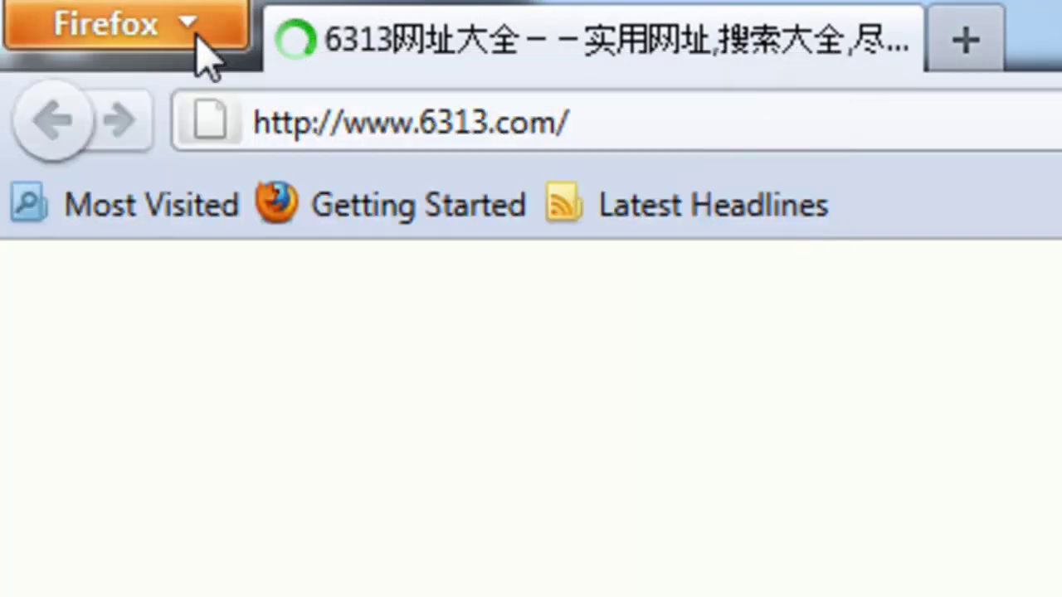
click(199, 50)
key(Escape)
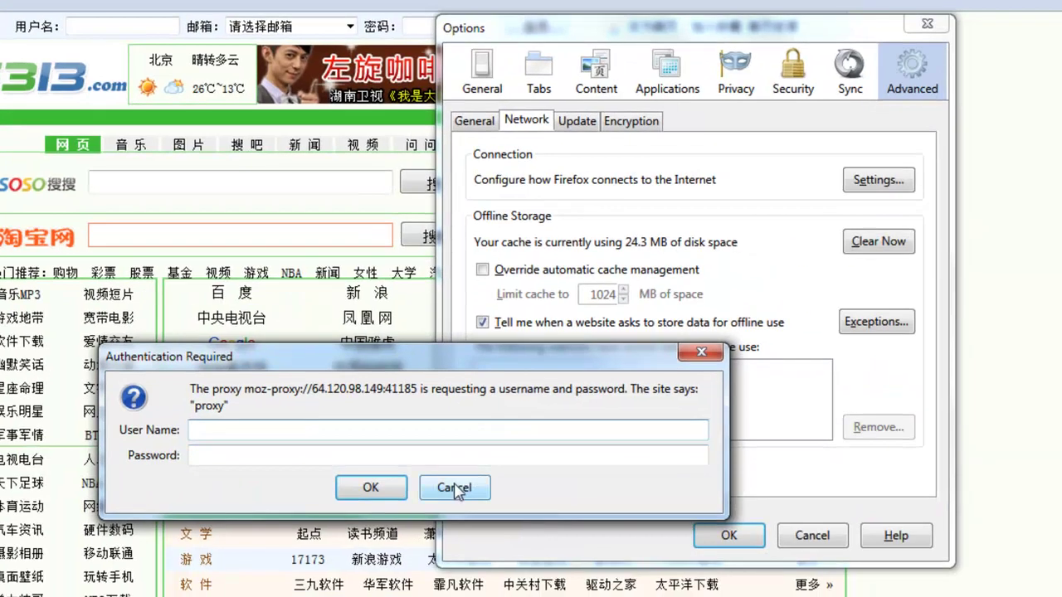
Cancel the proxy Authentication Required prompt and close the Options window
click(454, 488)
drag(670, 37, 601, 160)
click(863, 147)
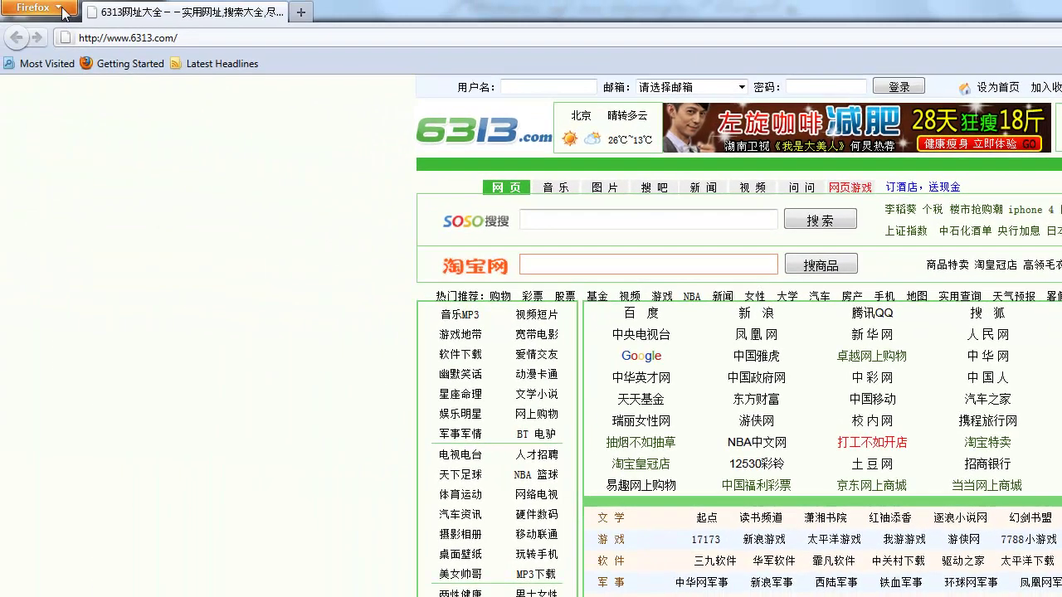
click(60, 10)
click(63, 10)
Open Tools > Options from the Firefox menu bar
key(alt)
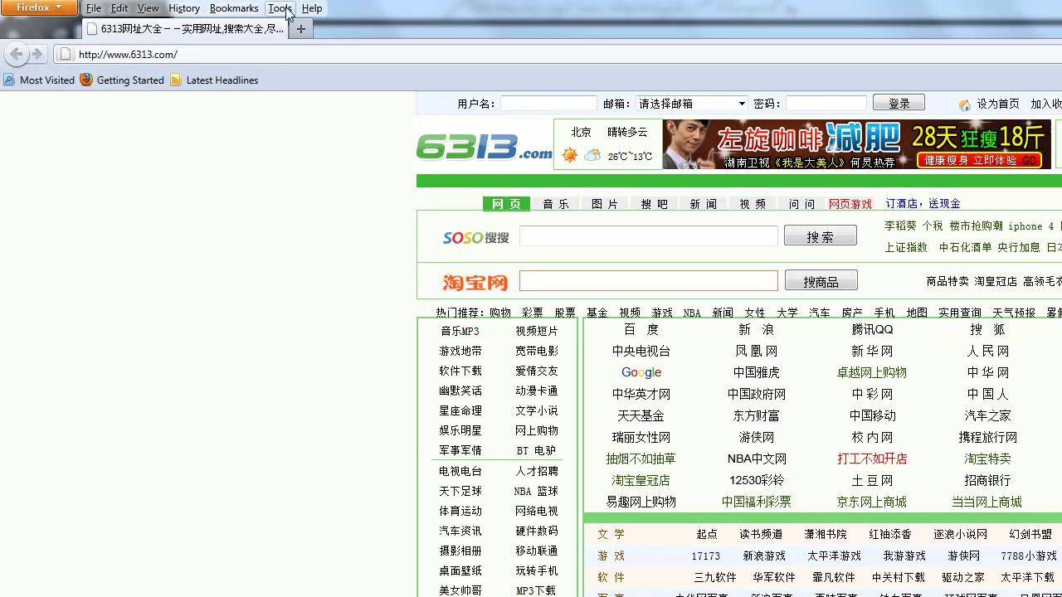
click(281, 8)
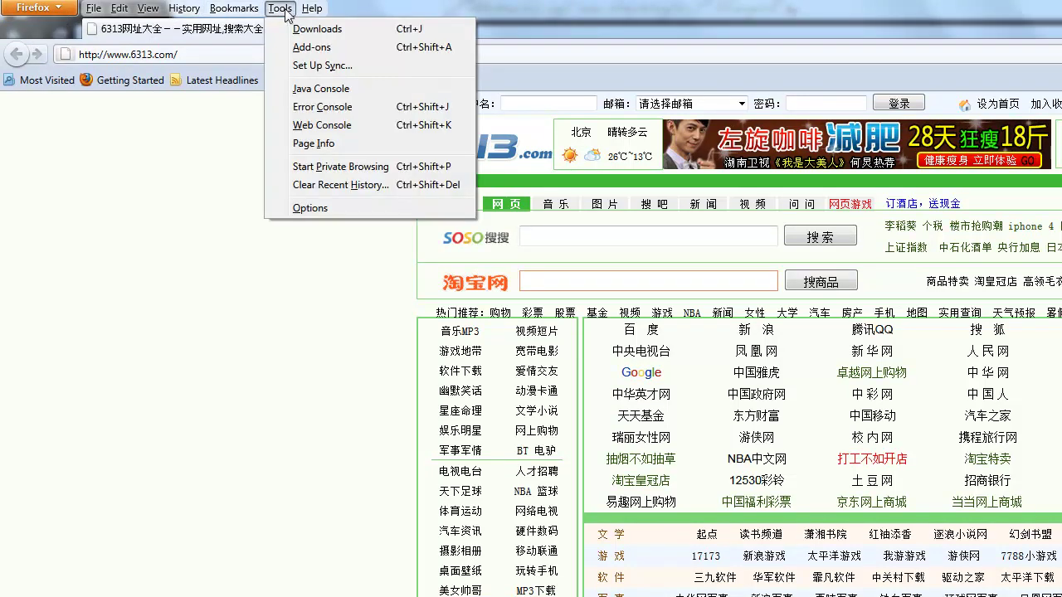
click(282, 8)
key(alt+t)
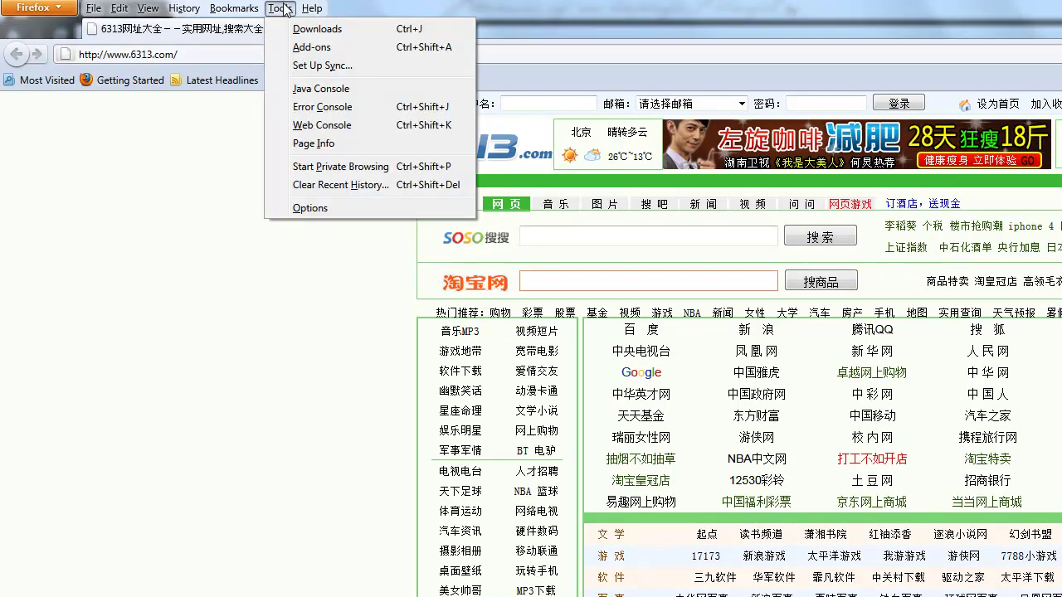
click(350, 210)
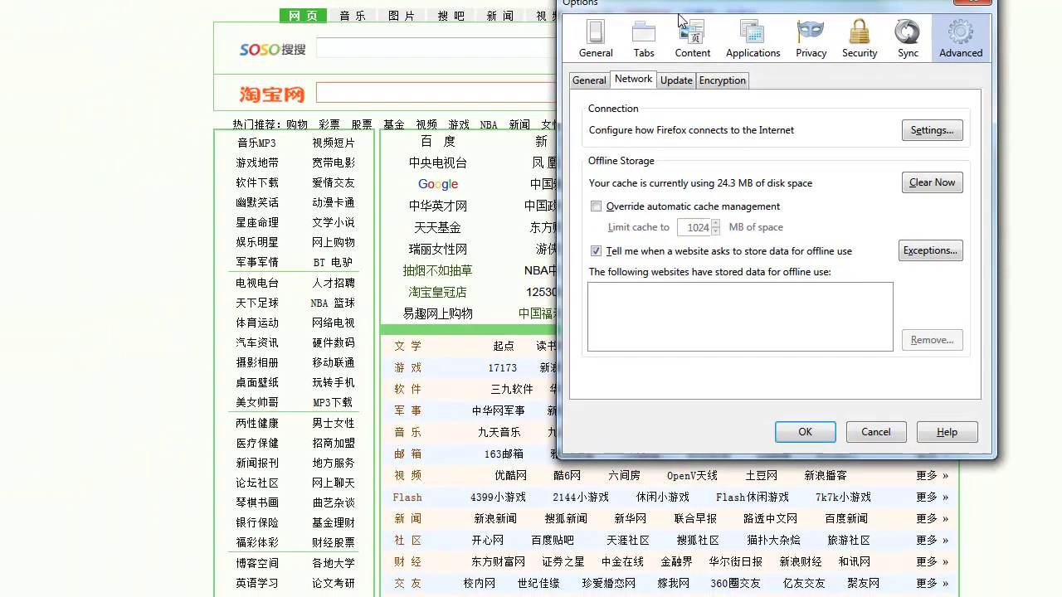
Centre the Options window and go to the Advanced panel's Network settings
drag(706, 4, 458, 77)
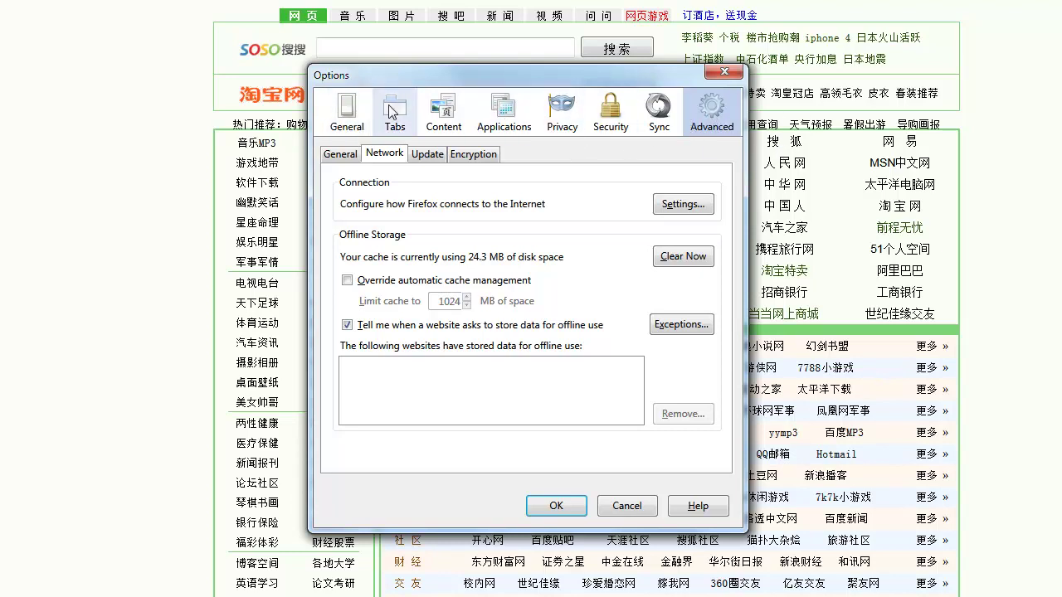
click(354, 121)
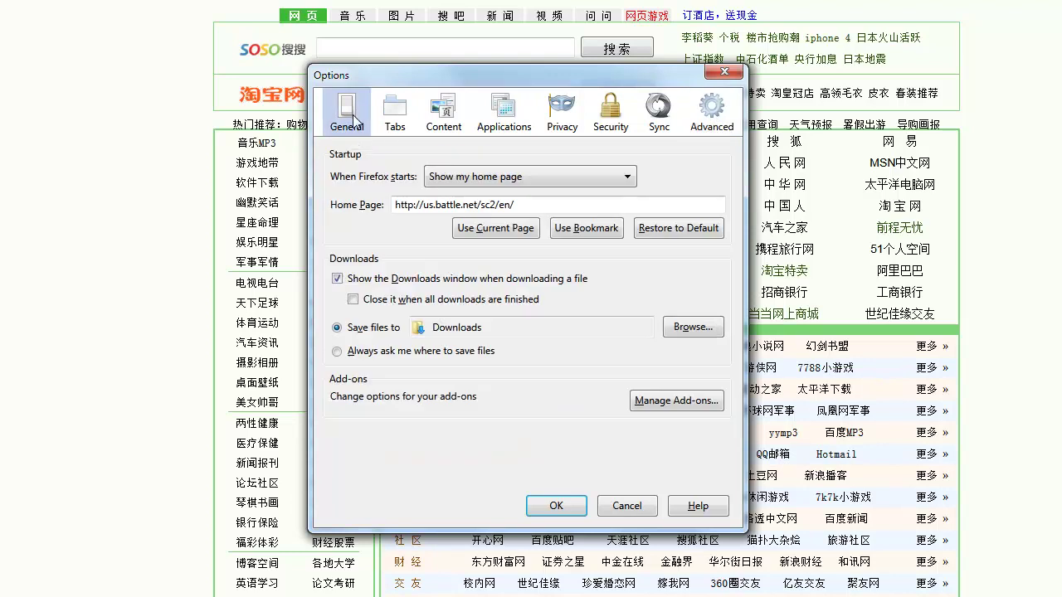
click(710, 118)
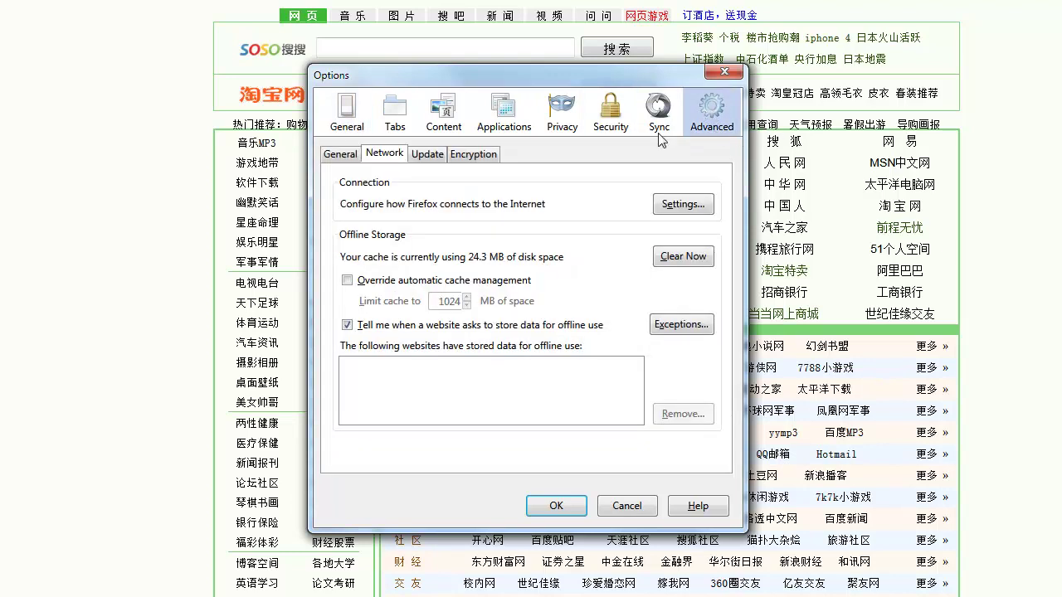
click(347, 154)
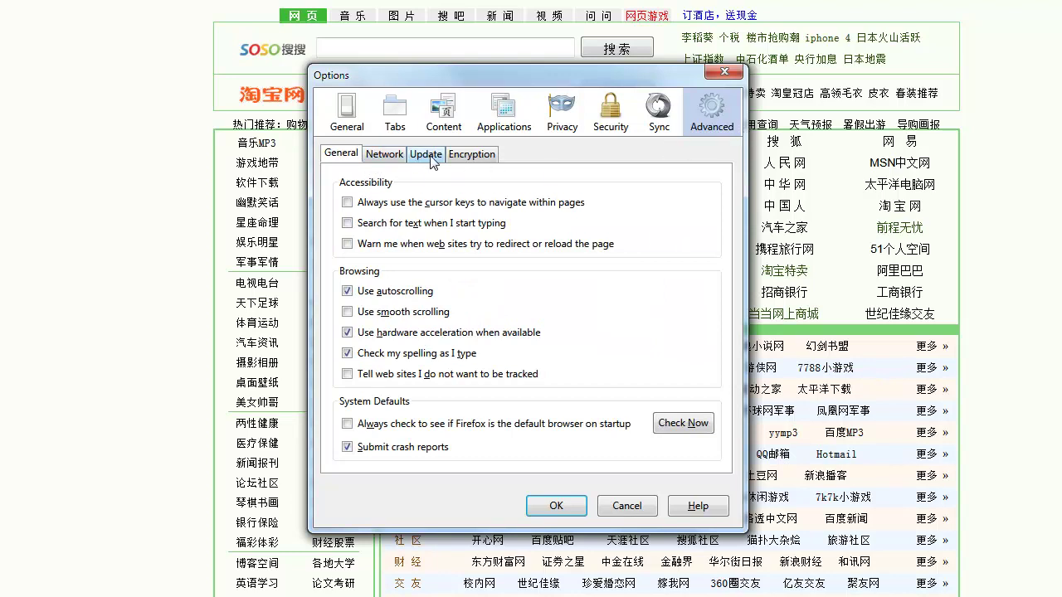
click(385, 156)
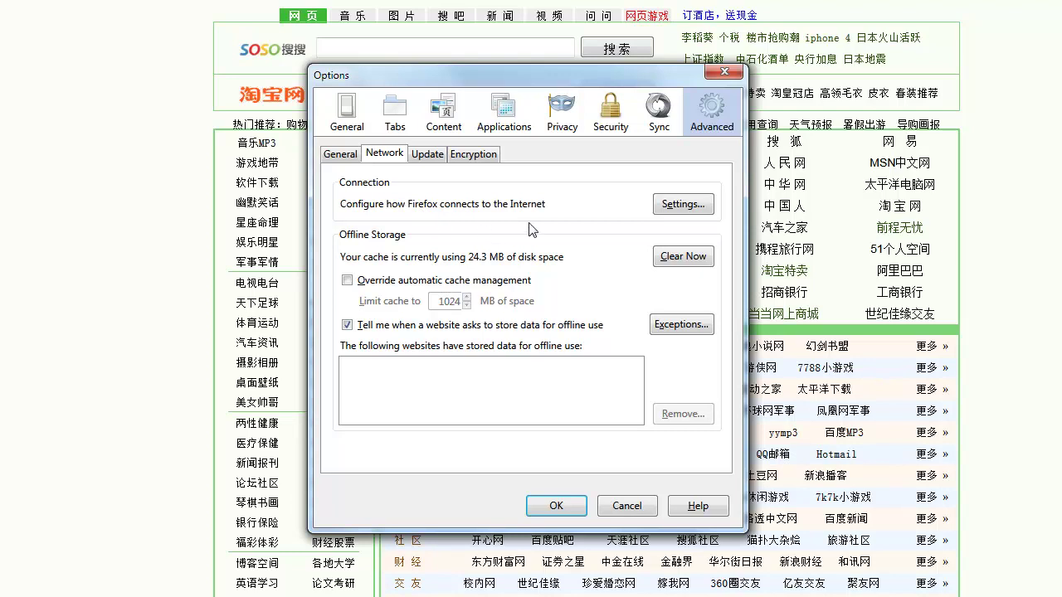
In Connection Settings choose Manual proxy configuration and check the HTTP proxy 64.120.98.149
click(682, 207)
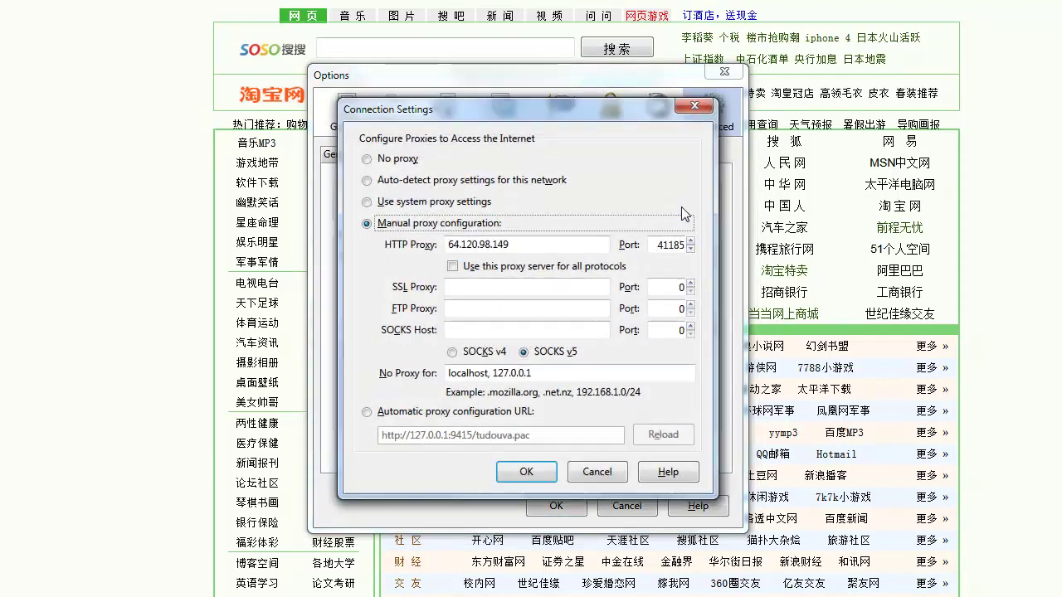
click(397, 160)
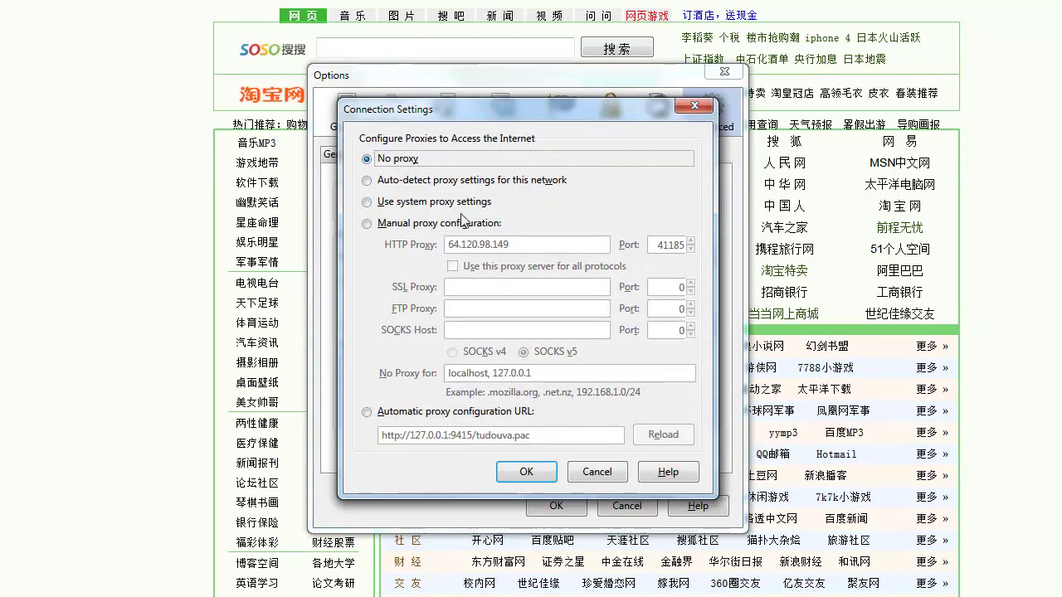
click(366, 224)
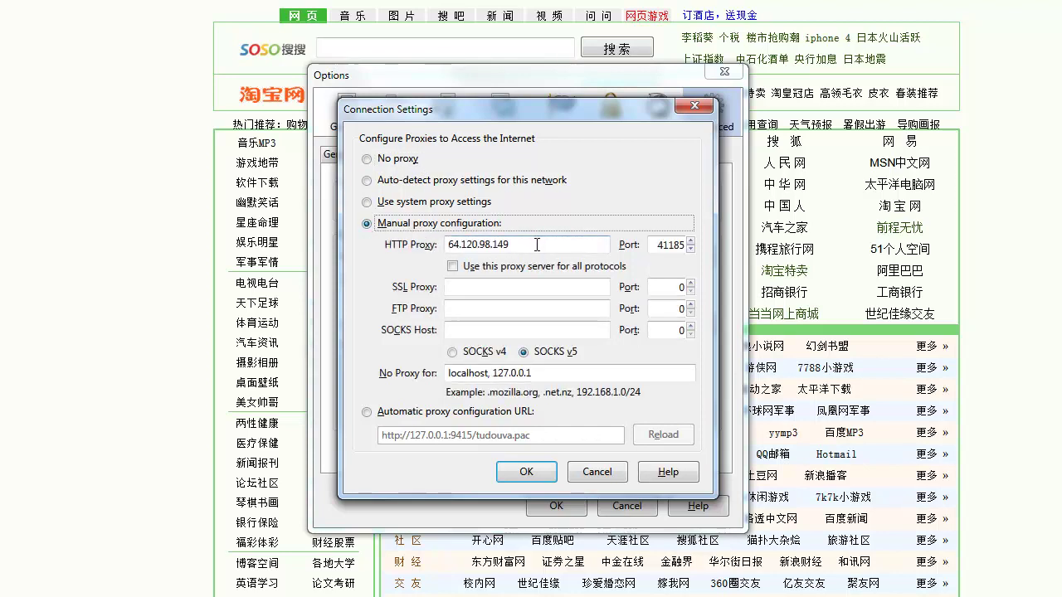
drag(537, 245, 451, 246)
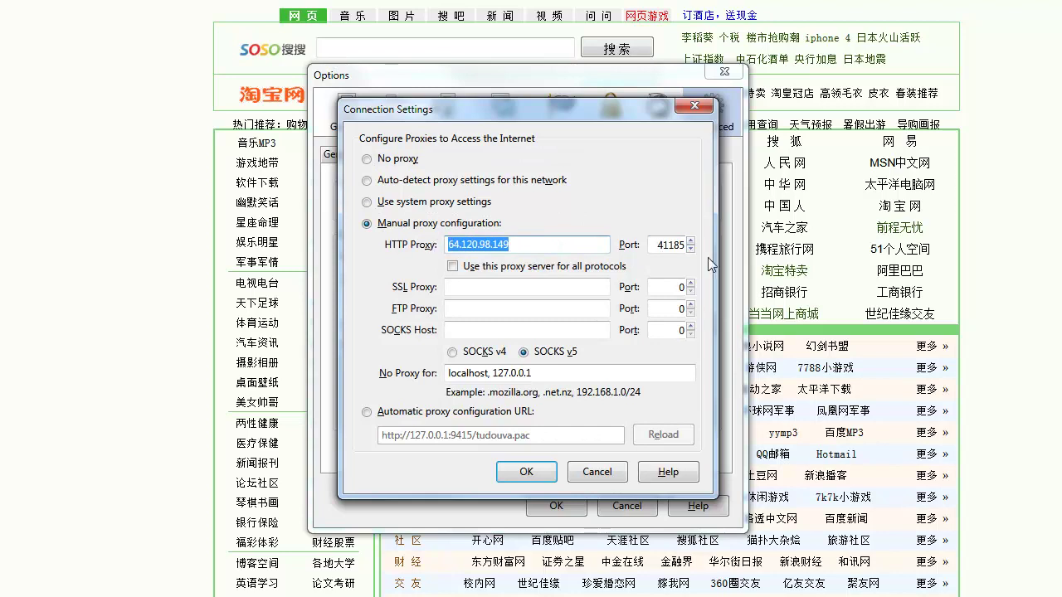
click(581, 248)
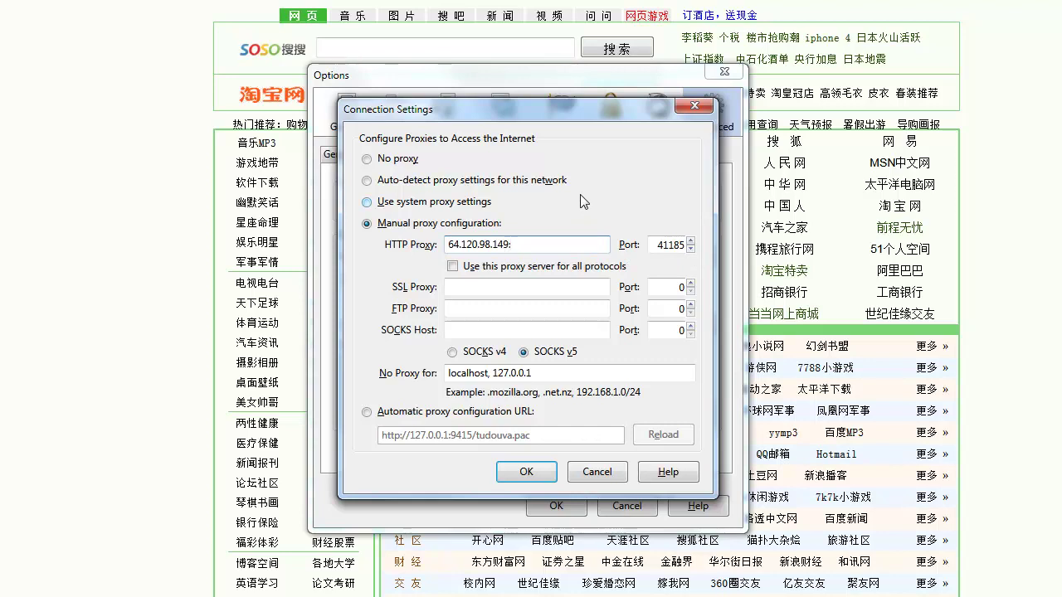
Remove the stray digits 378273 from the HTTP proxy address and verify port 41185
text(378273)
key(Left)
key(Left)
key(Left)
key(Left)
key(Left)
key(End)
key(BackSpace)
key(BackSpace)
key(BackSpace)
key(BackSpace)
key(BackSpace)
key(BackSpace)
key(BackSpace)
key(BackSpace)
drag(552, 244, 441, 254)
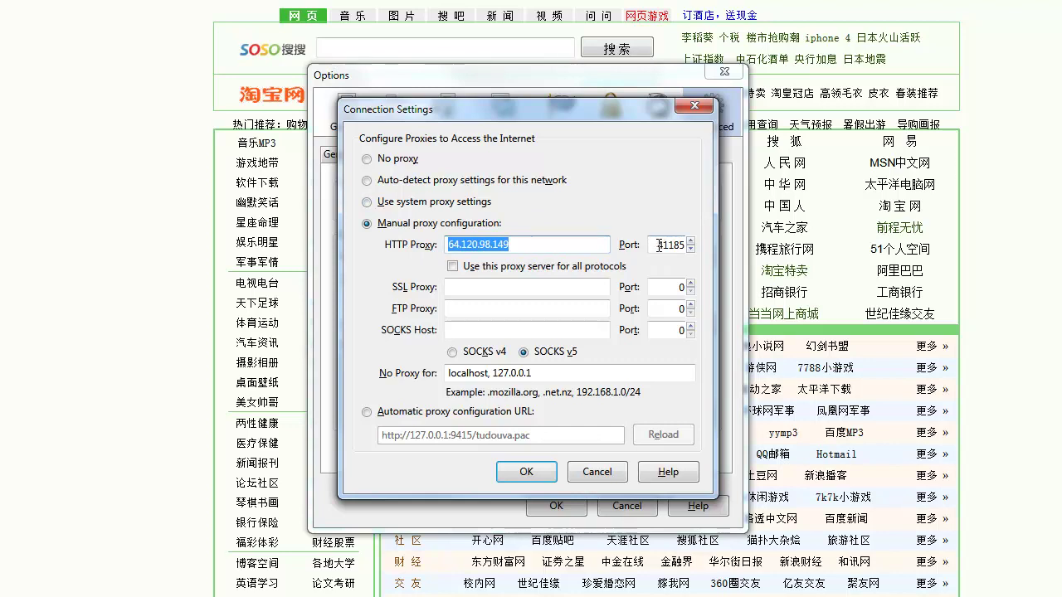
drag(656, 245, 697, 245)
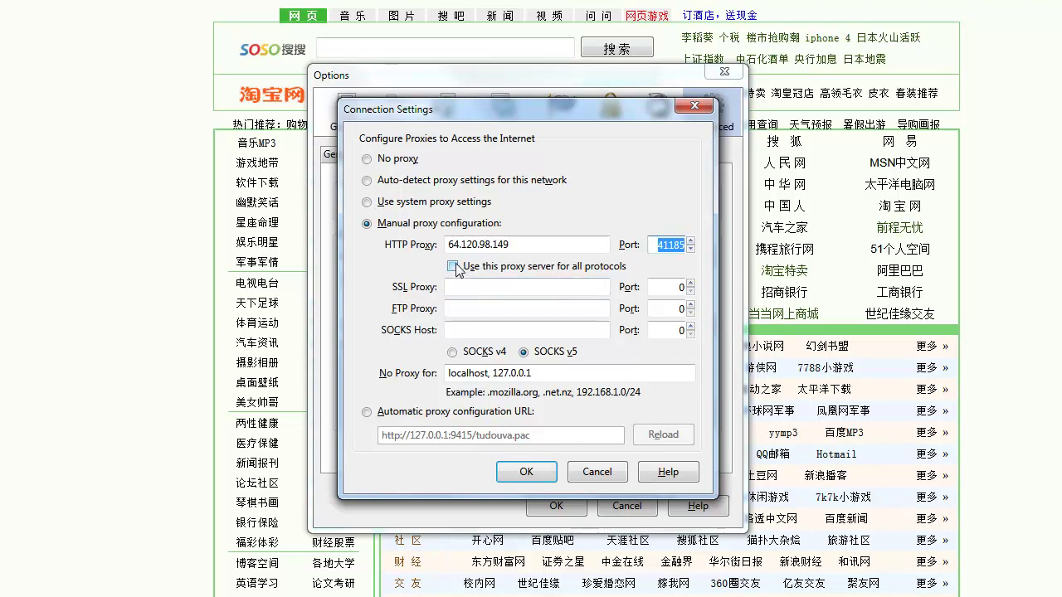
Leave 'use this proxy for all protocols' unchecked and confirm Connection Settings and Options
click(452, 267)
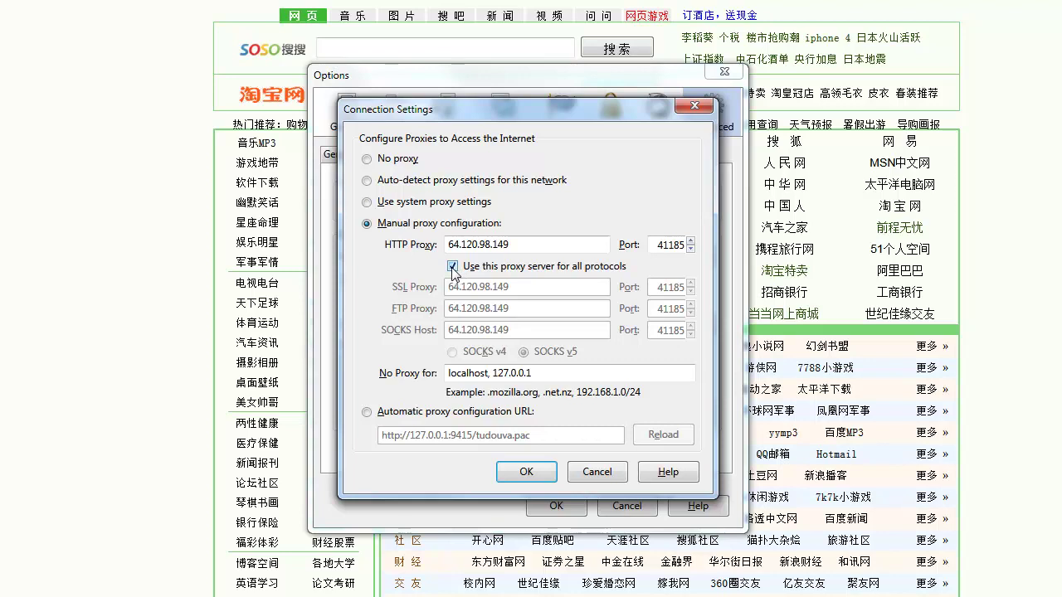
click(452, 267)
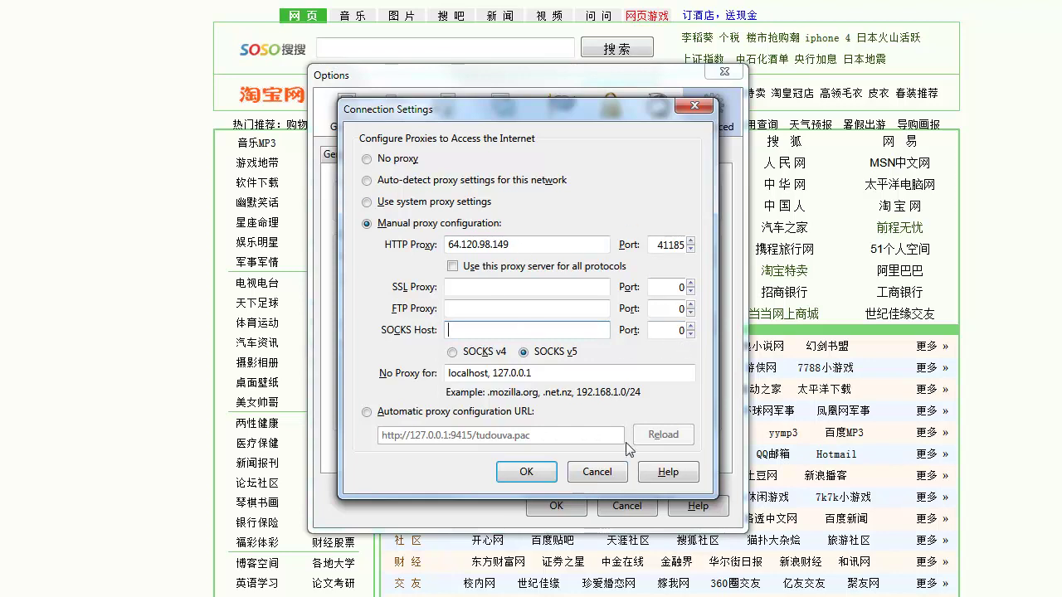
click(549, 475)
click(561, 498)
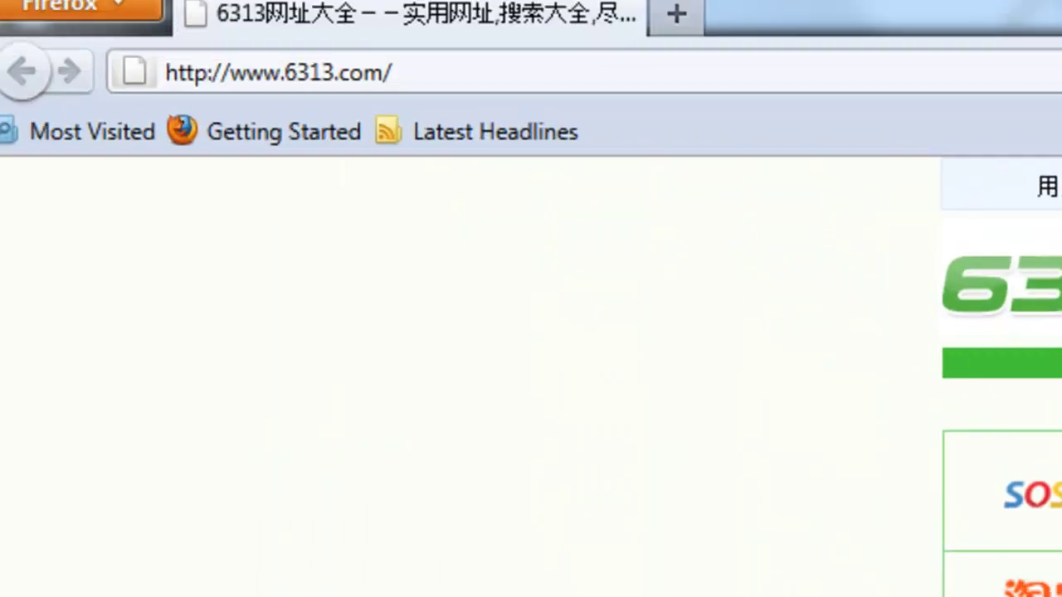
Replace the address bar text with facebook.com and load it through the proxy
click(624, 111)
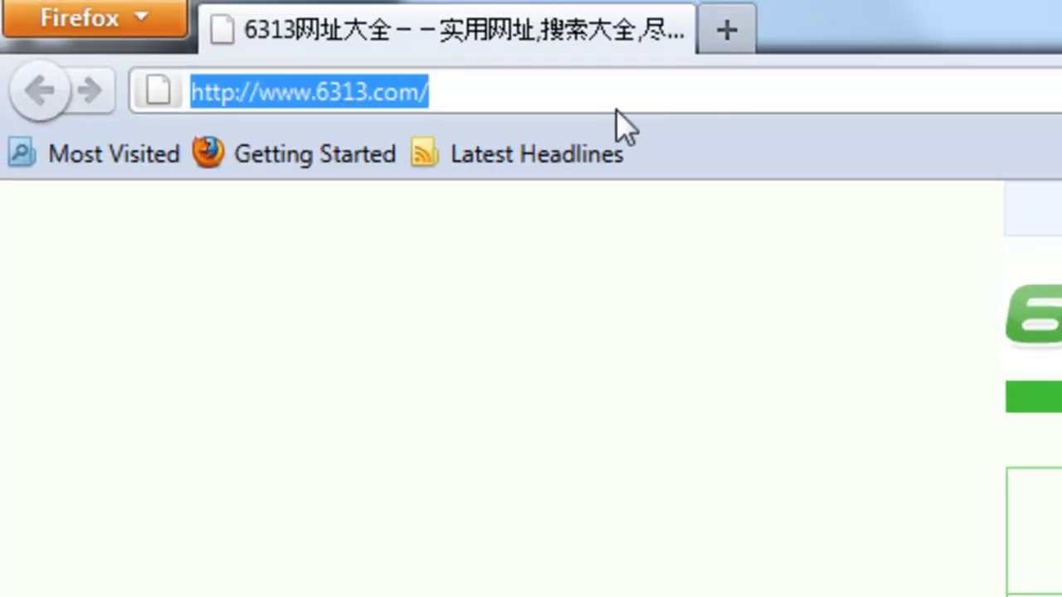
text(google.c)
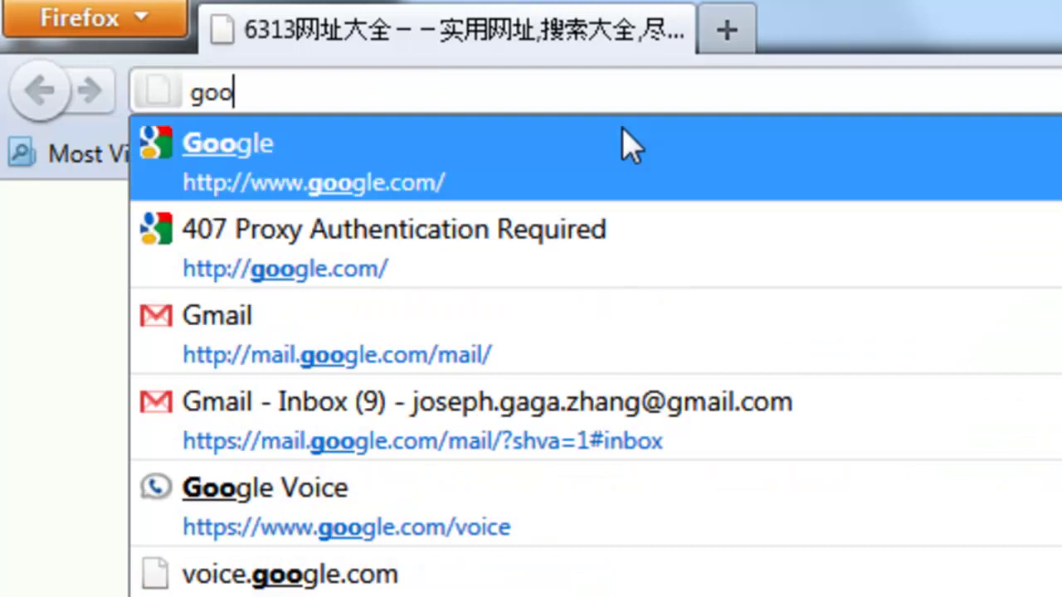
key(BackSpace)
key(BackSpace)
key(BackSpace)
key(BackSpace)
key(BackSpace)
key(BackSpace)
key(BackSpace)
key(BackSpace)
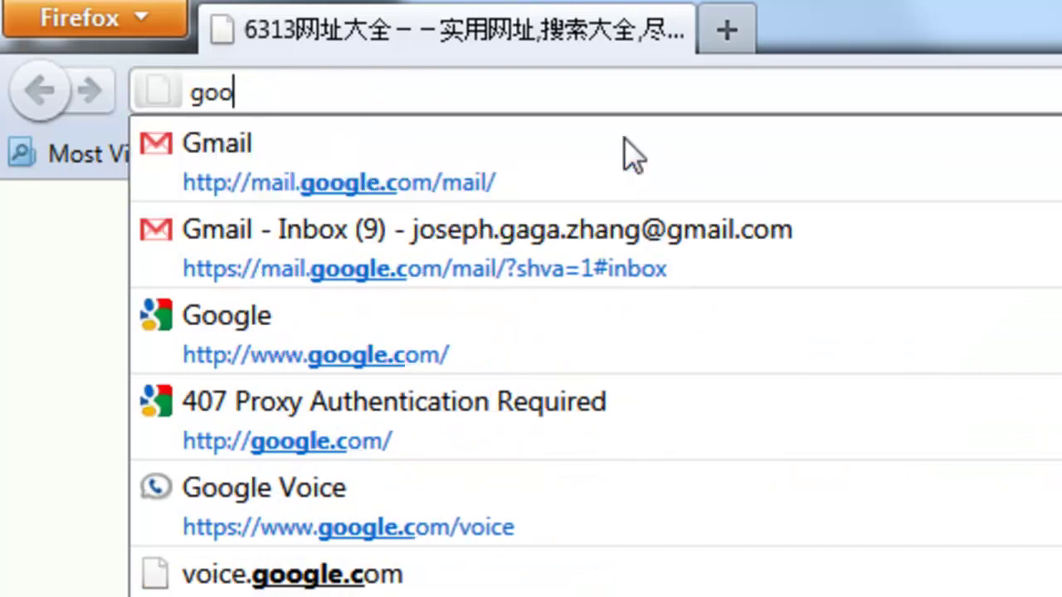
text(fa)
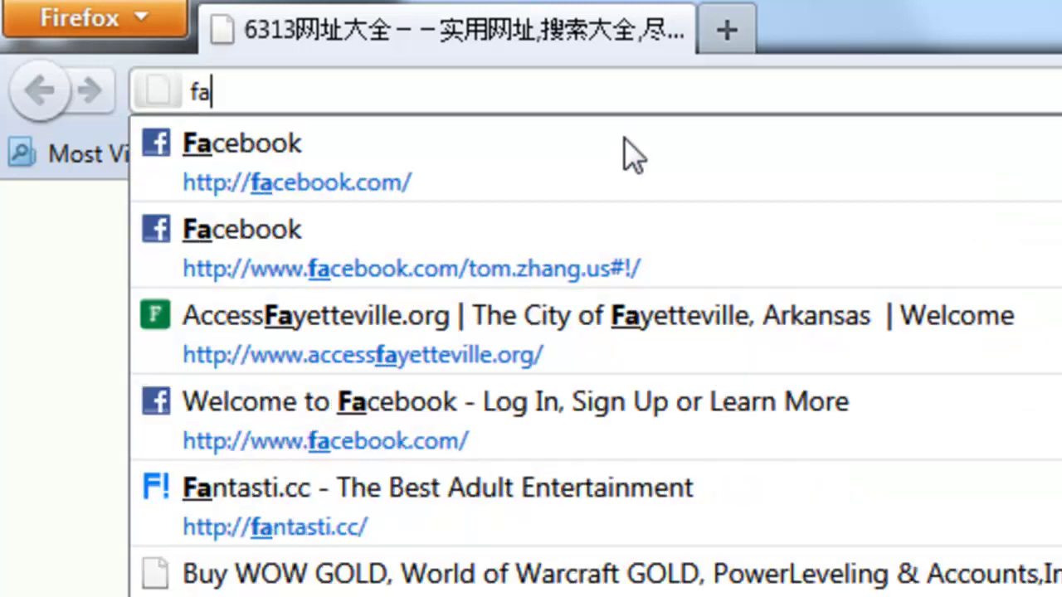
text(cebook.com)
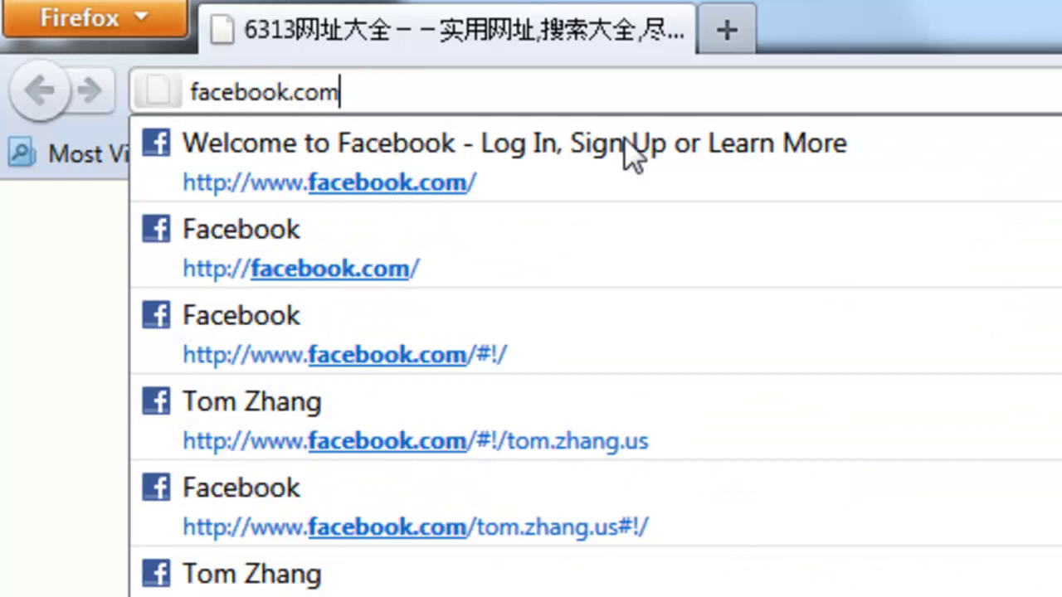
key(Return)
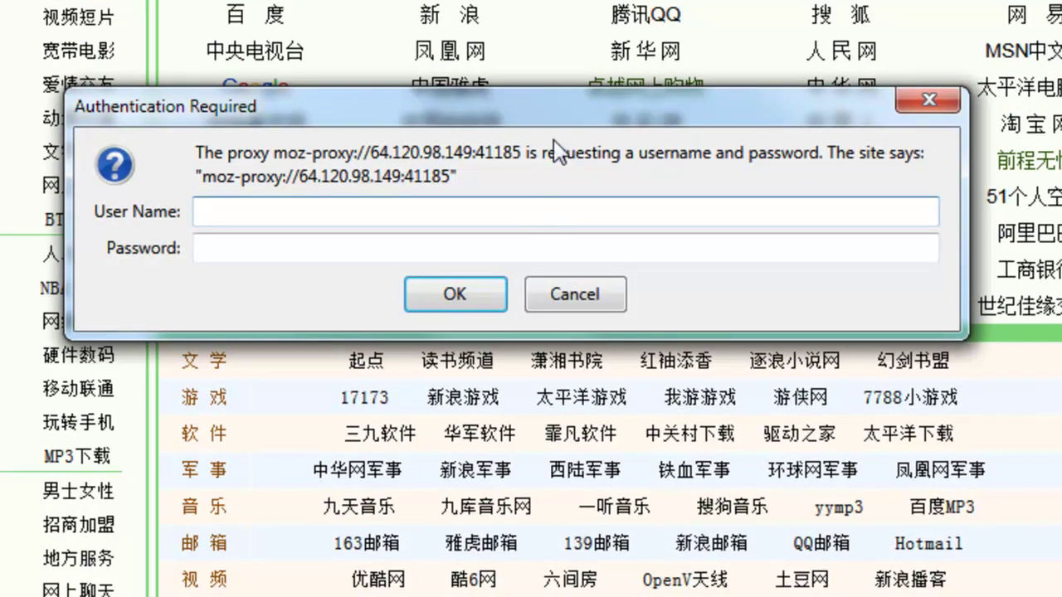
drag(562, 118, 661, 113)
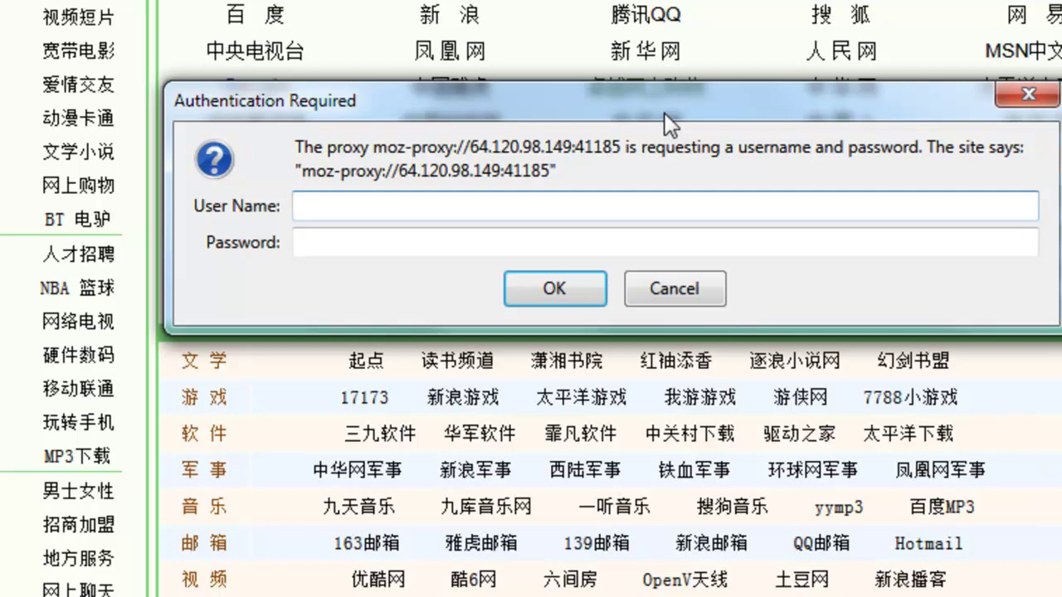
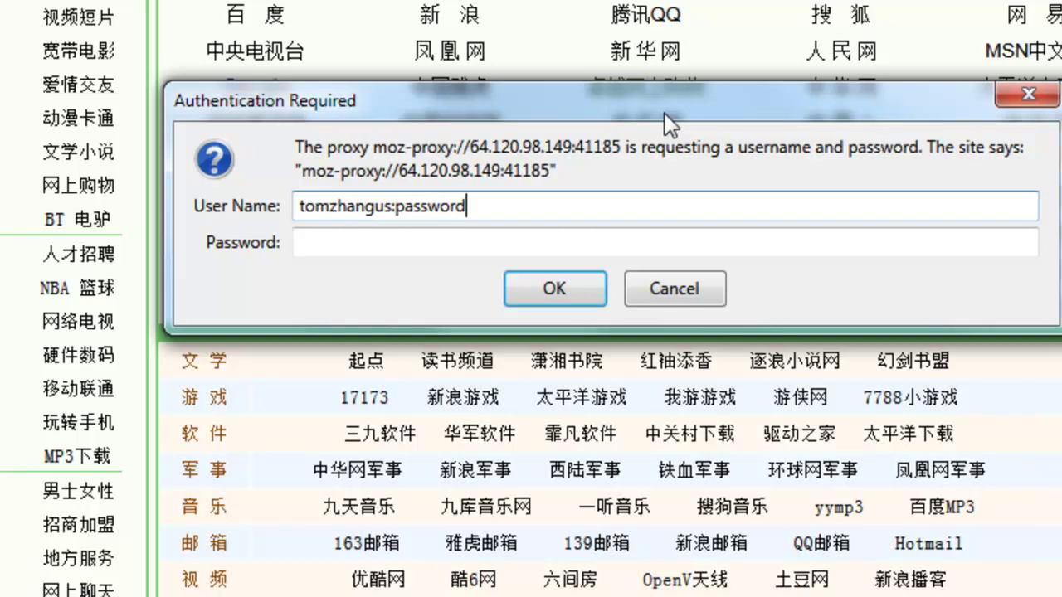
text(@192.168.0.1:)
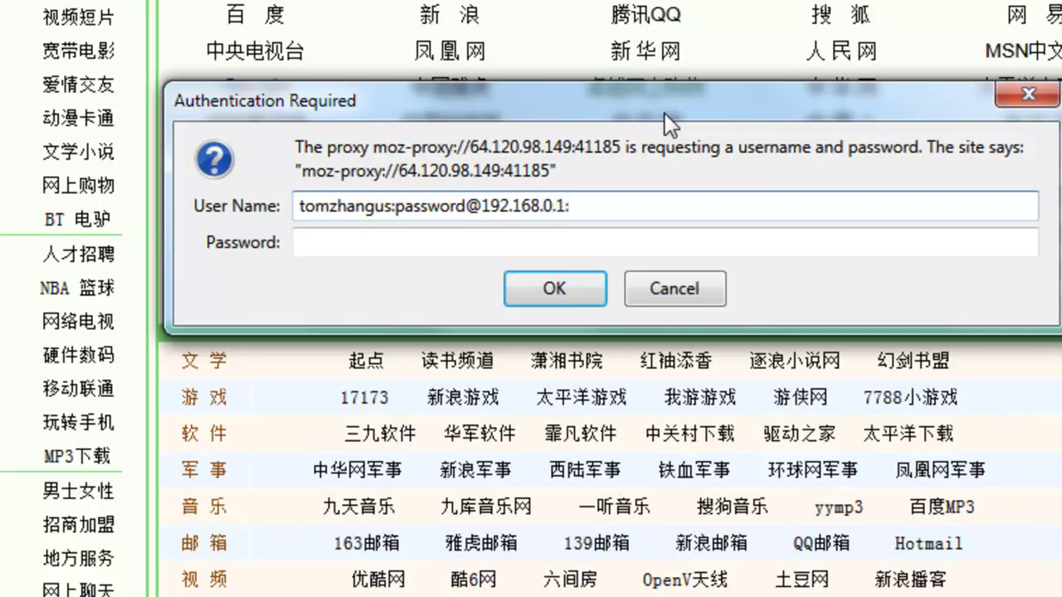
text(22)
Highlight the username, password and IP parts, then delete everything after the username
drag(392, 207, 263, 204)
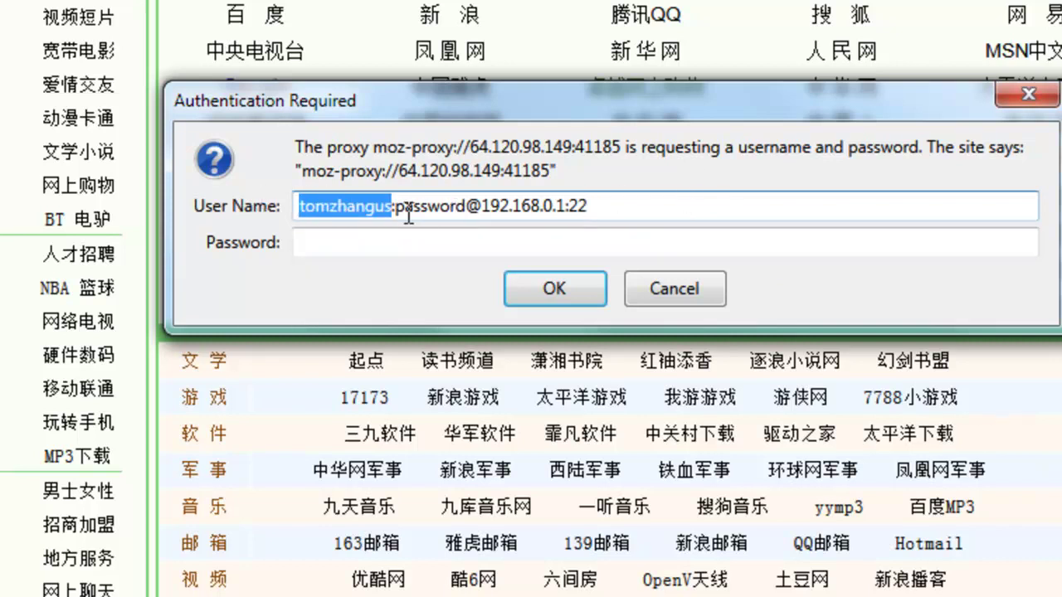
drag(395, 208, 469, 216)
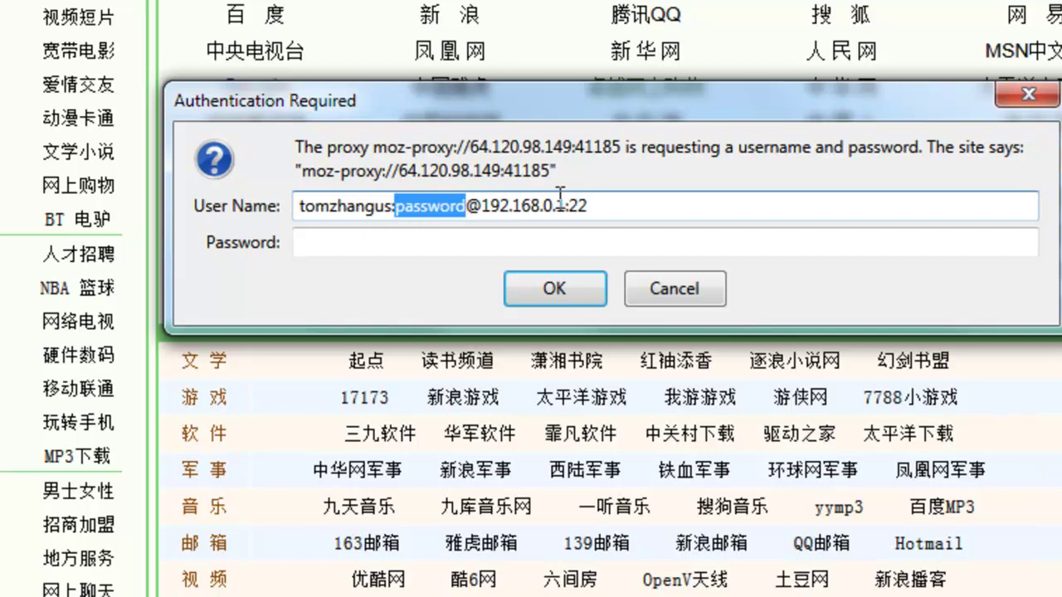
drag(481, 208, 568, 214)
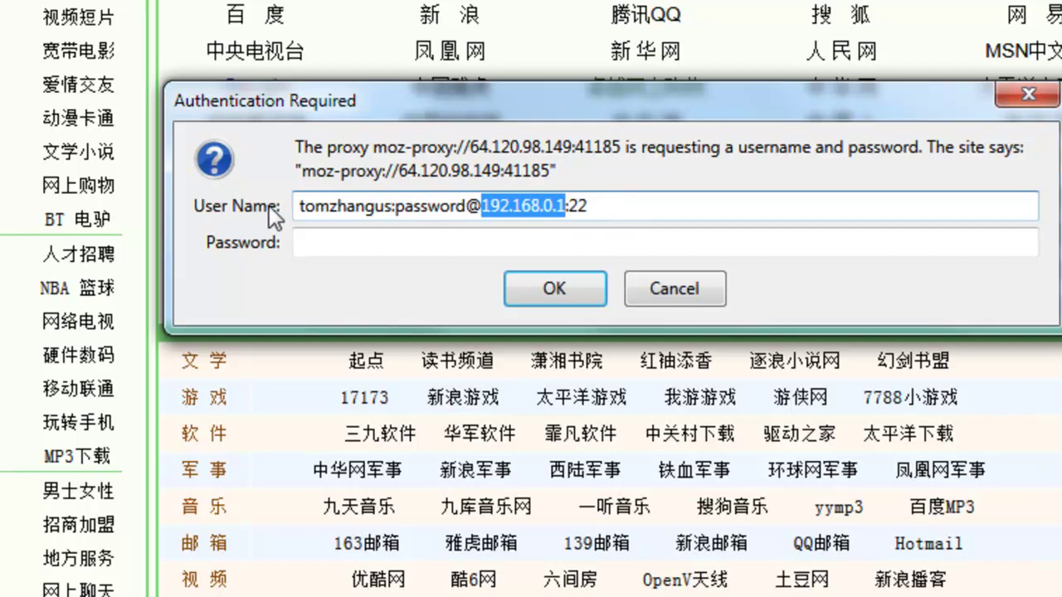
drag(649, 214, 393, 242)
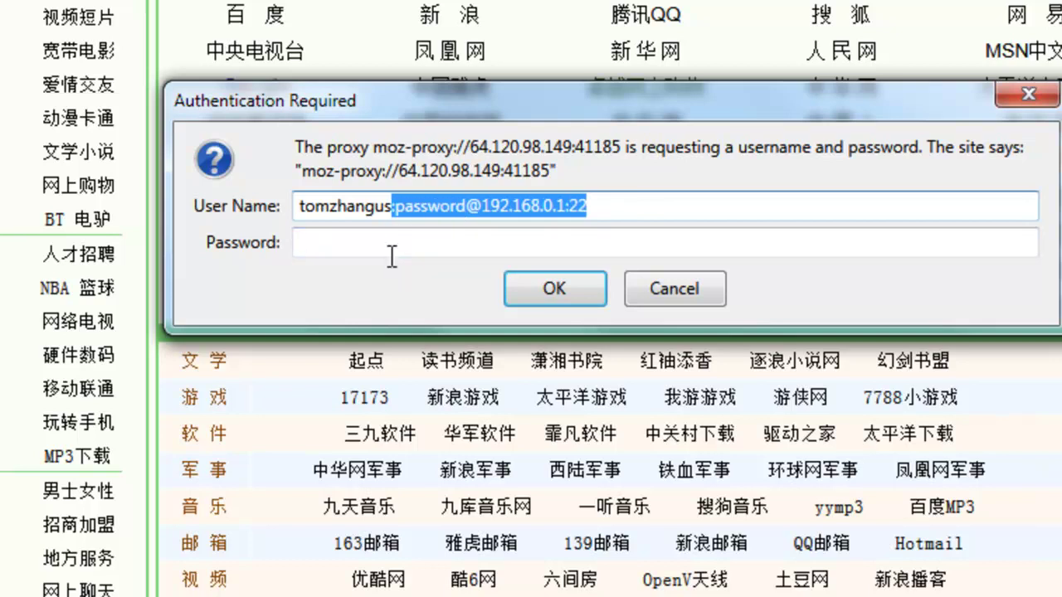
key(BackSpace)
Enter the password, then clear both the Password and User Name fields
click(405, 242)
text(***********)
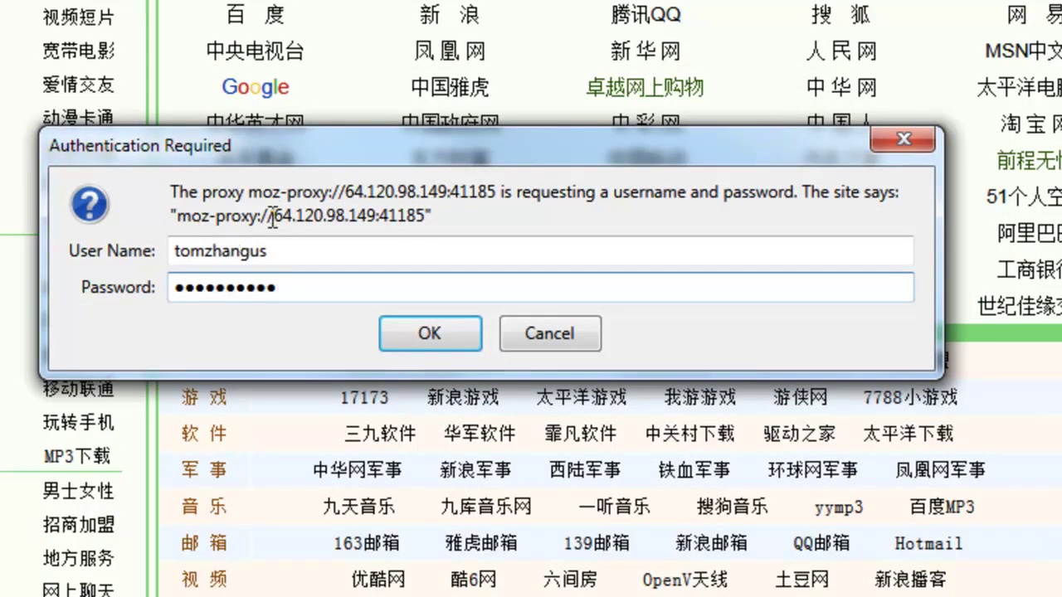
drag(576, 154, 550, 107)
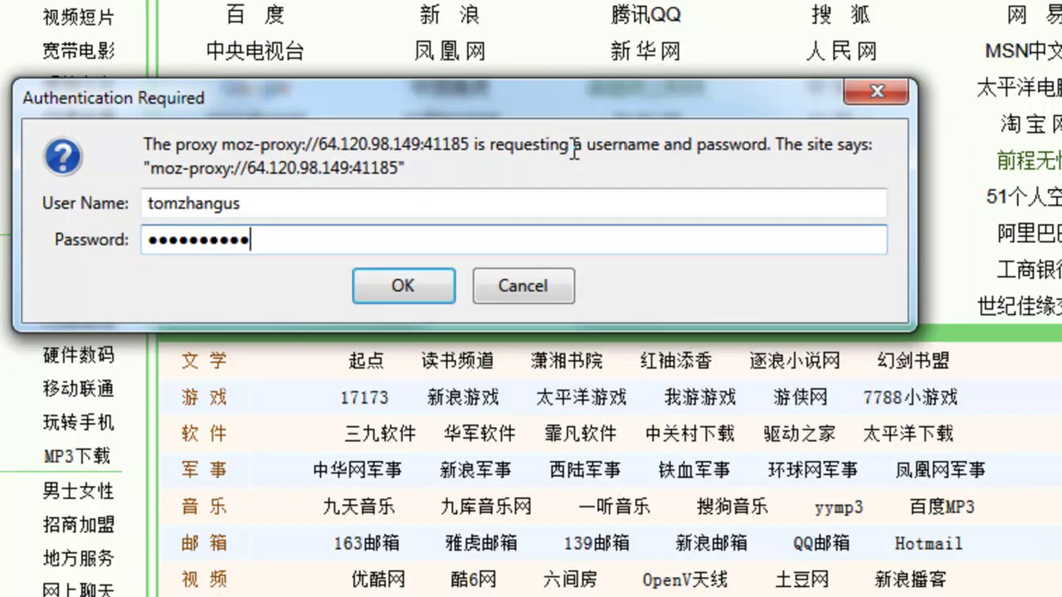
key(ctrl+a)
key(BackSpace)
key(shift+Tab)
key(BackSpace)
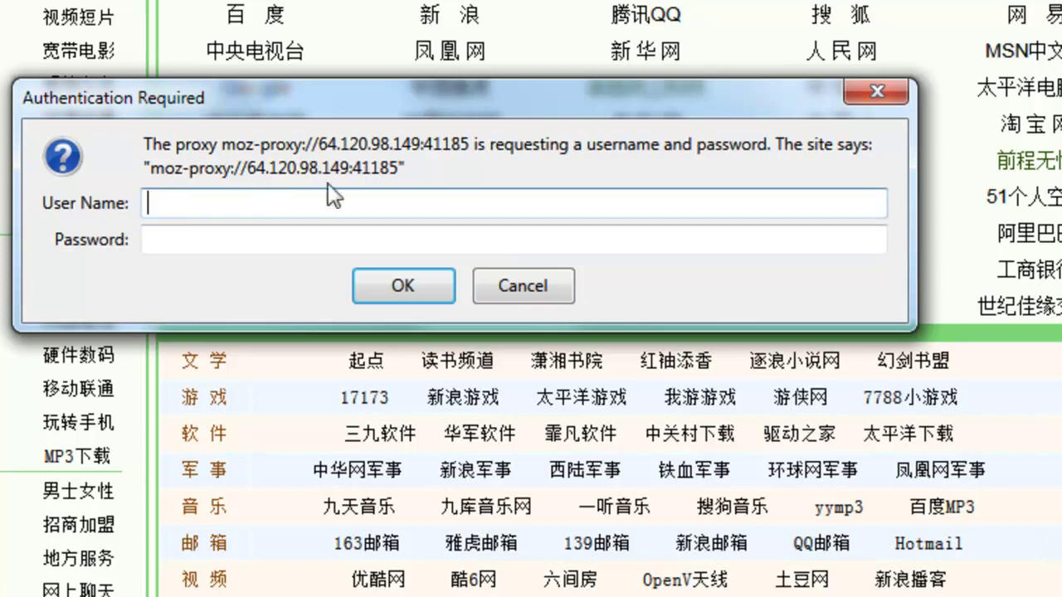
In a fresh login prompt, submit the account username and password to the proxy
click(535, 292)
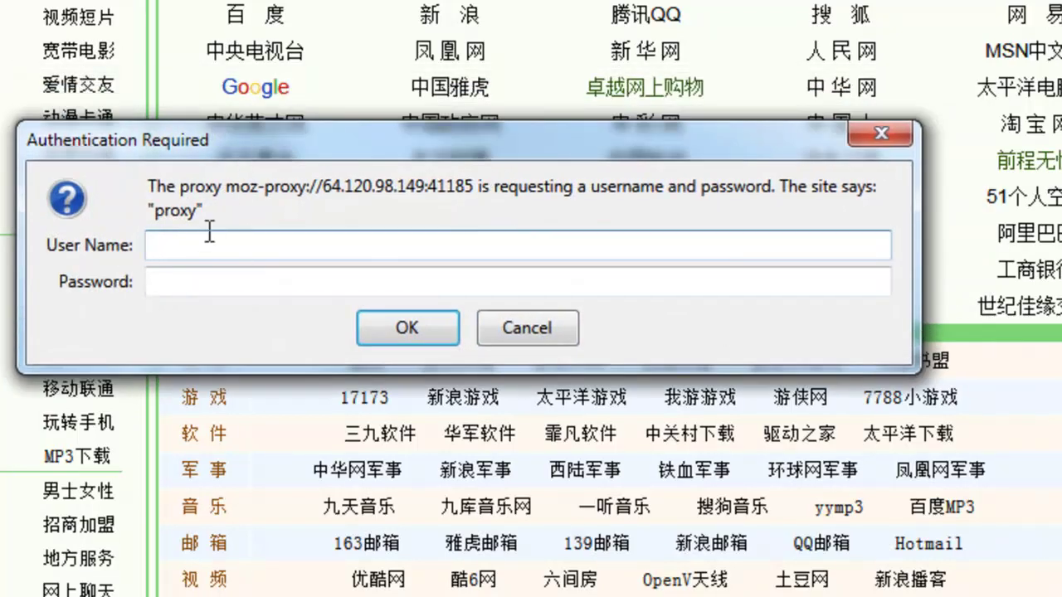
drag(219, 211, 154, 212)
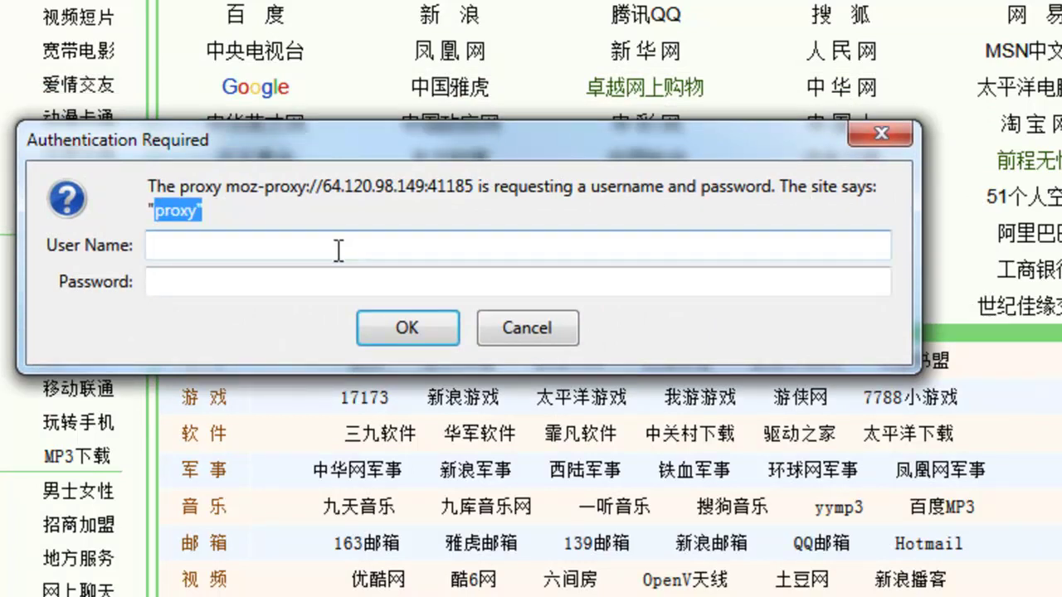
click(211, 245)
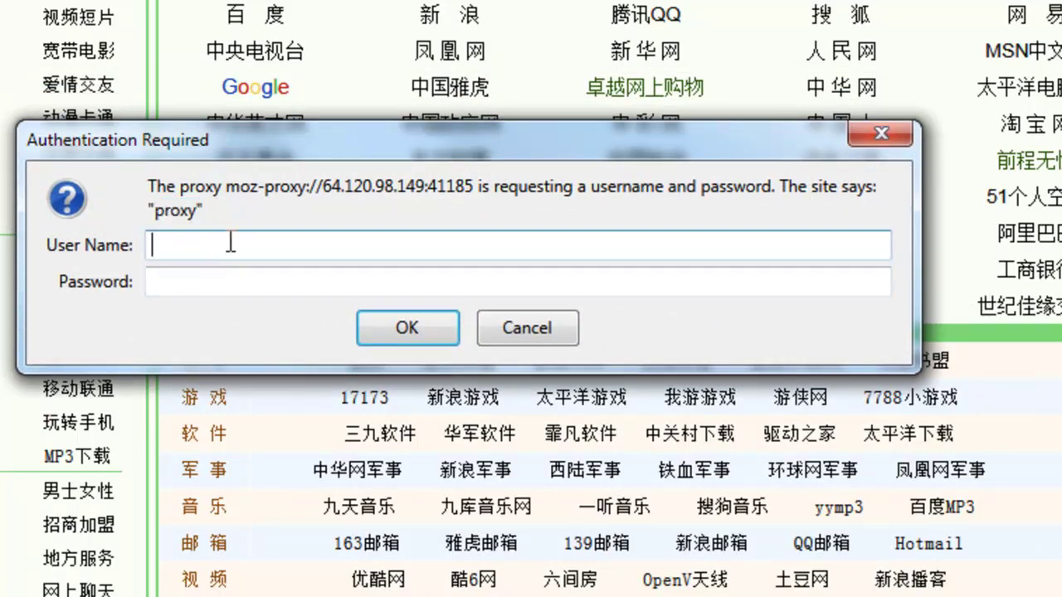
key(Tab)
key(ctrl+v)
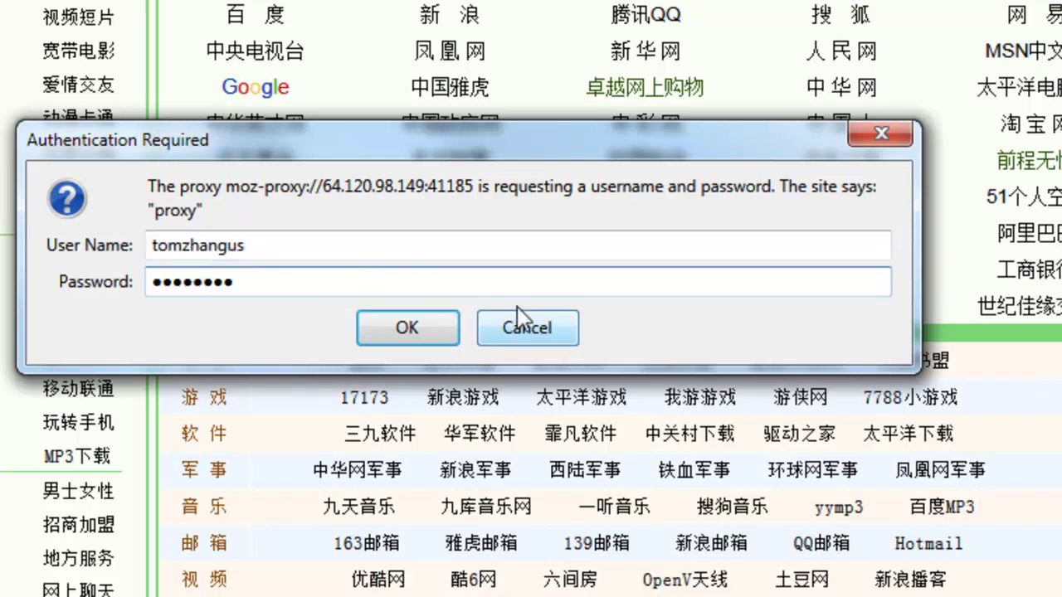
drag(557, 282, 119, 308)
text(************)
click(429, 322)
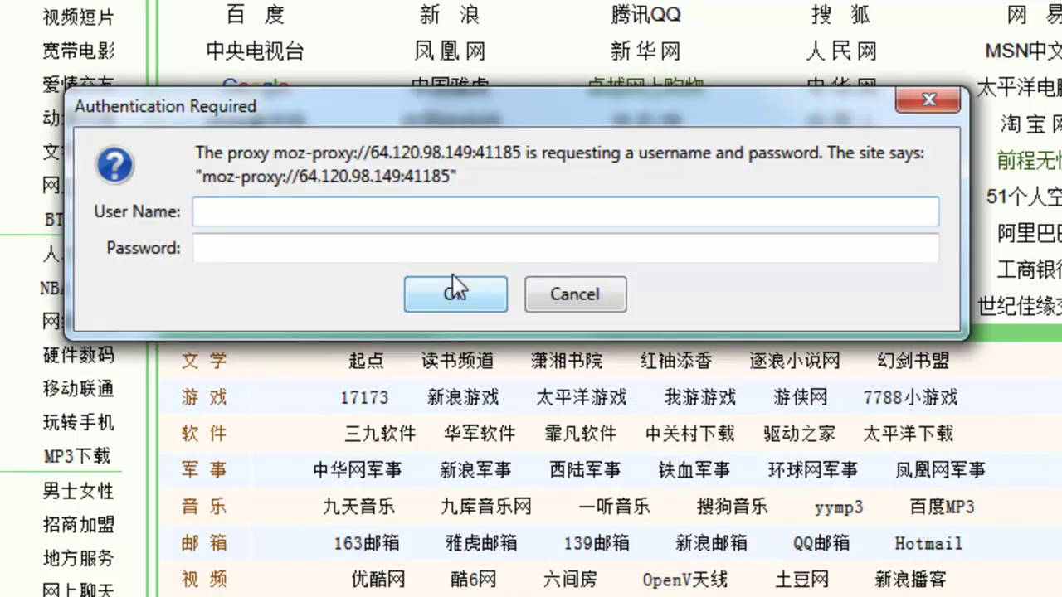
Dismiss the repeated empty prompt and type the account username again
click(575, 294)
click(506, 215)
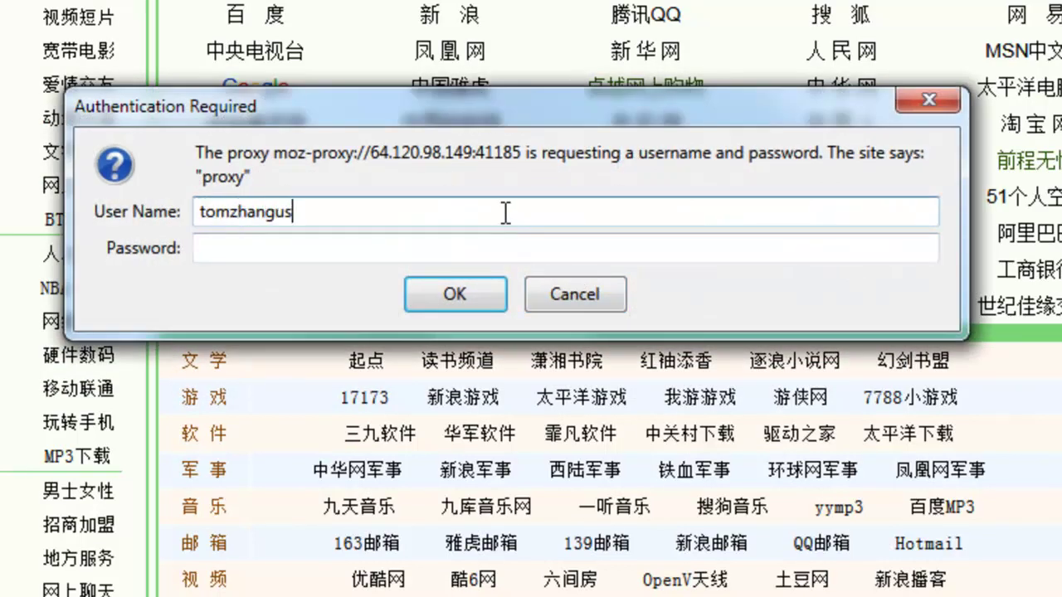